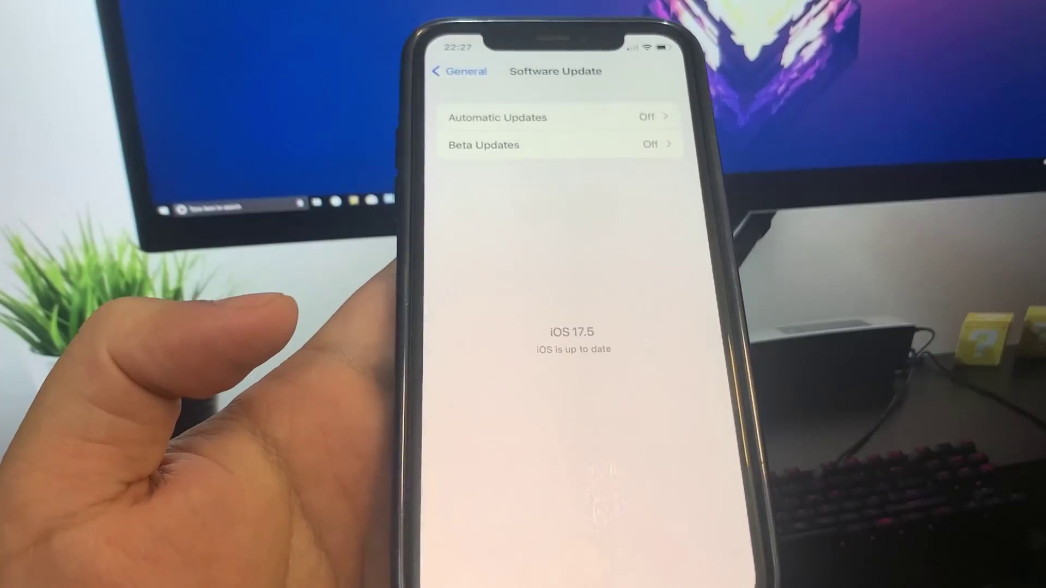
# Reach Background App Refresh under General in the Settings app
pyautogui.moveTo(572, 582); pyautogui.dragTo(572, 368)
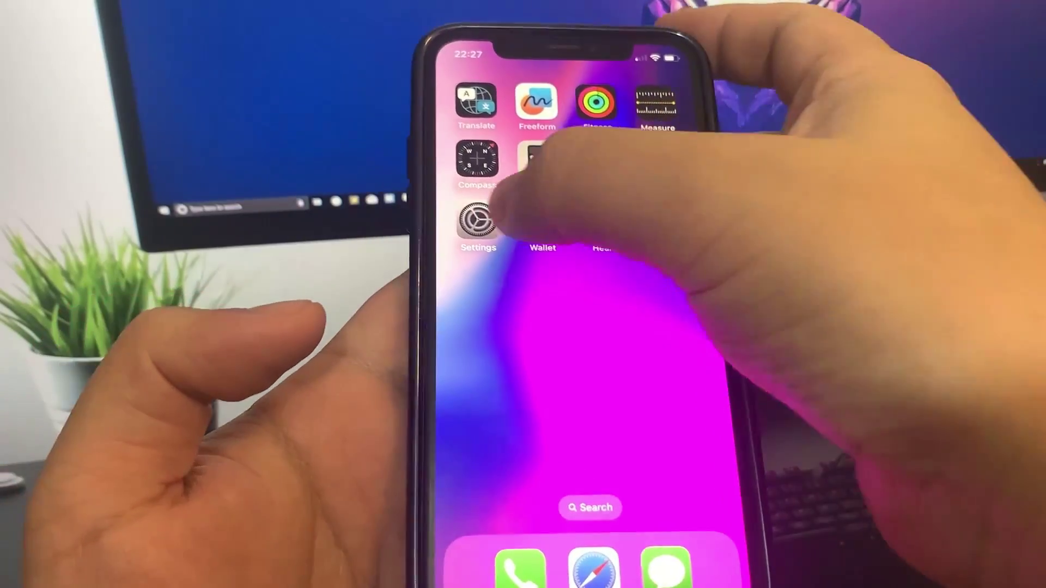
pyautogui.click(444, 198)
pyautogui.moveTo(467, 474); pyautogui.dragTo(467, 278)
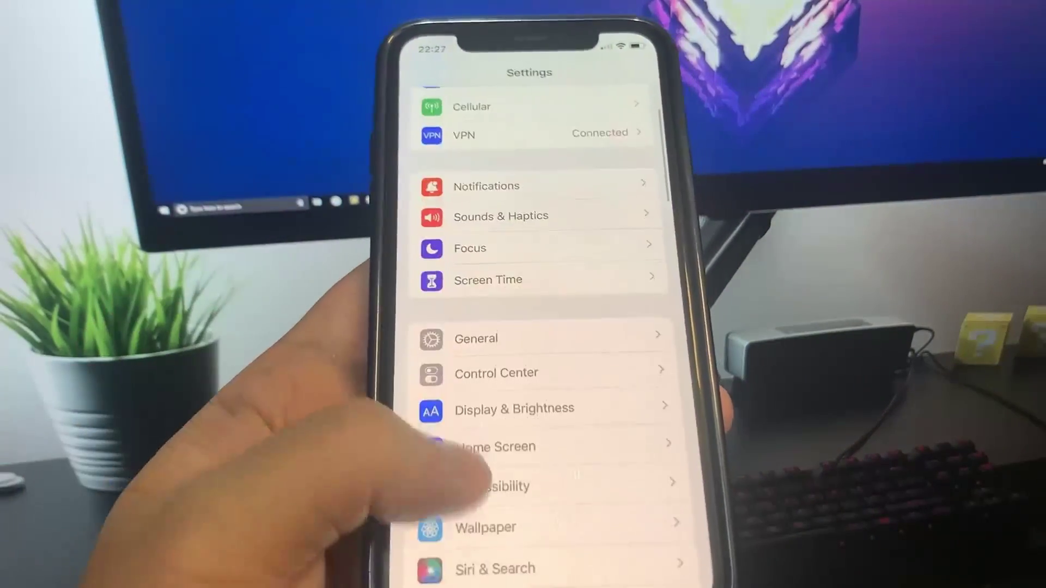
pyautogui.click(426, 390)
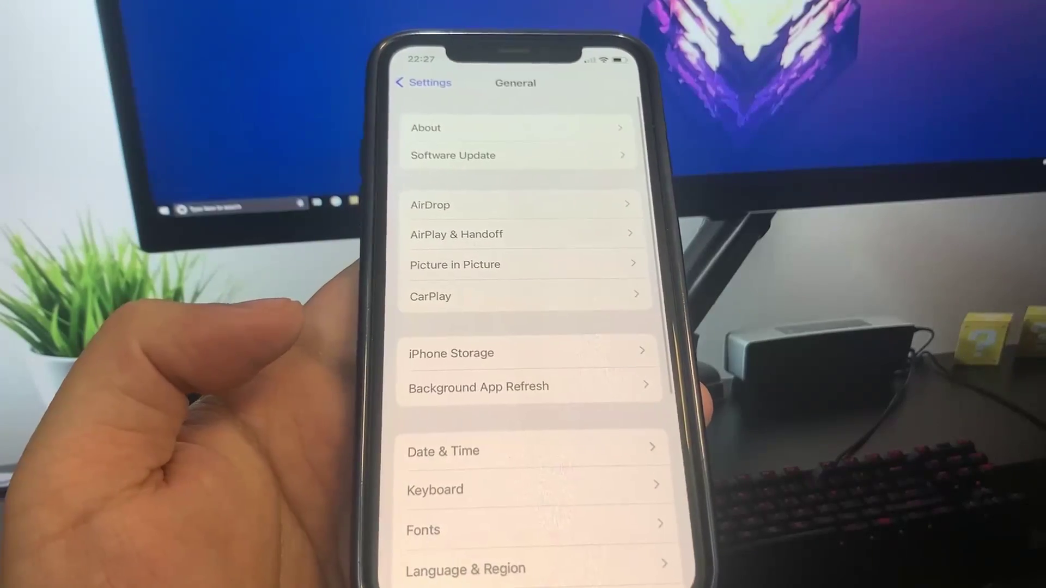
pyautogui.click(519, 397)
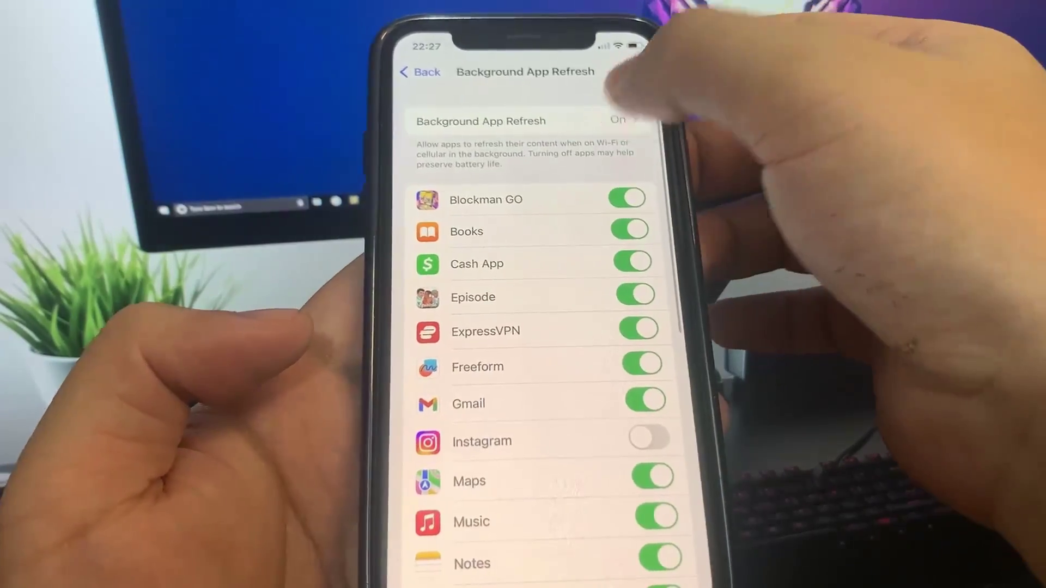
# Try Wi-Fi only, then keep background refresh on Wi-Fi & Cellular Data
pyautogui.click(572, 123)
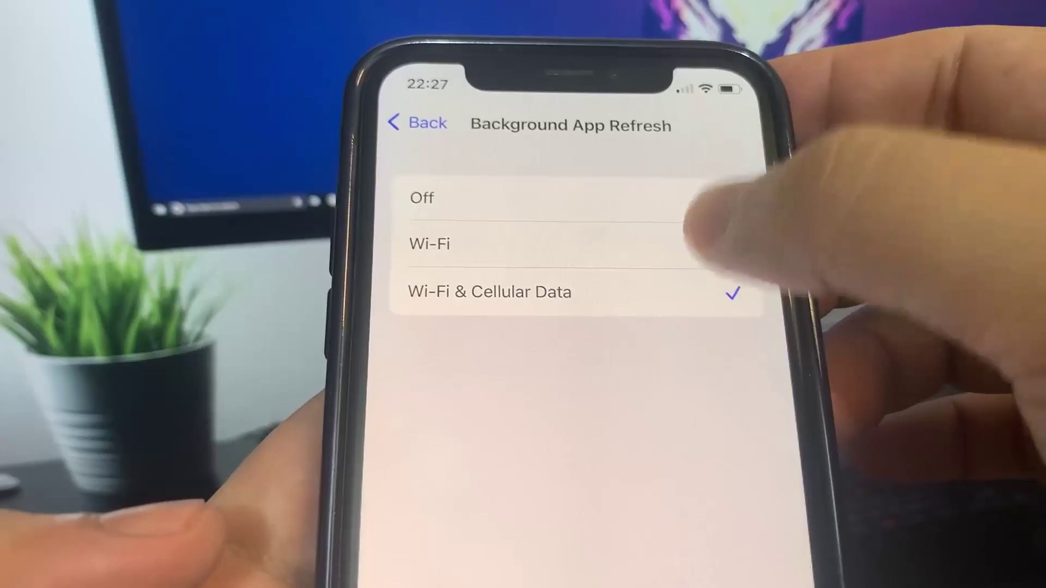
pyautogui.click(686, 233)
pyautogui.click(703, 282)
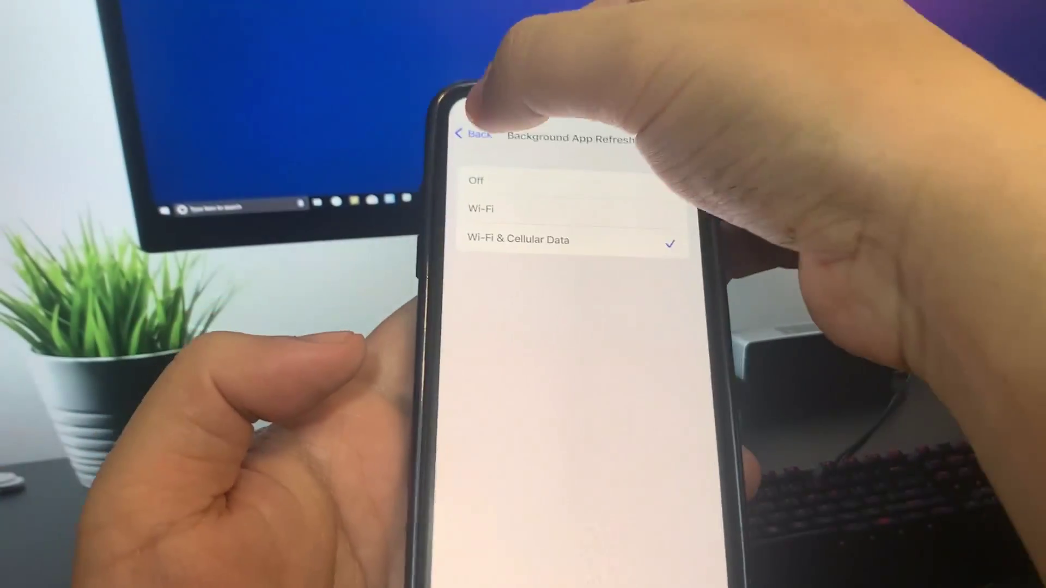
pyautogui.click(389, 113)
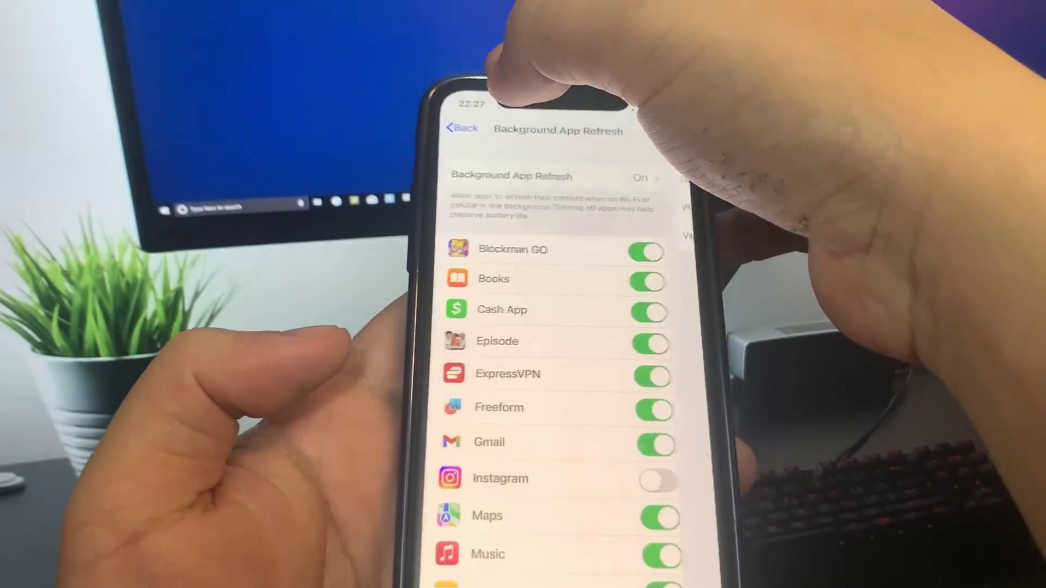
# Toggle Low Power Mode on and back off in Battery settings
pyautogui.click(437, 116)
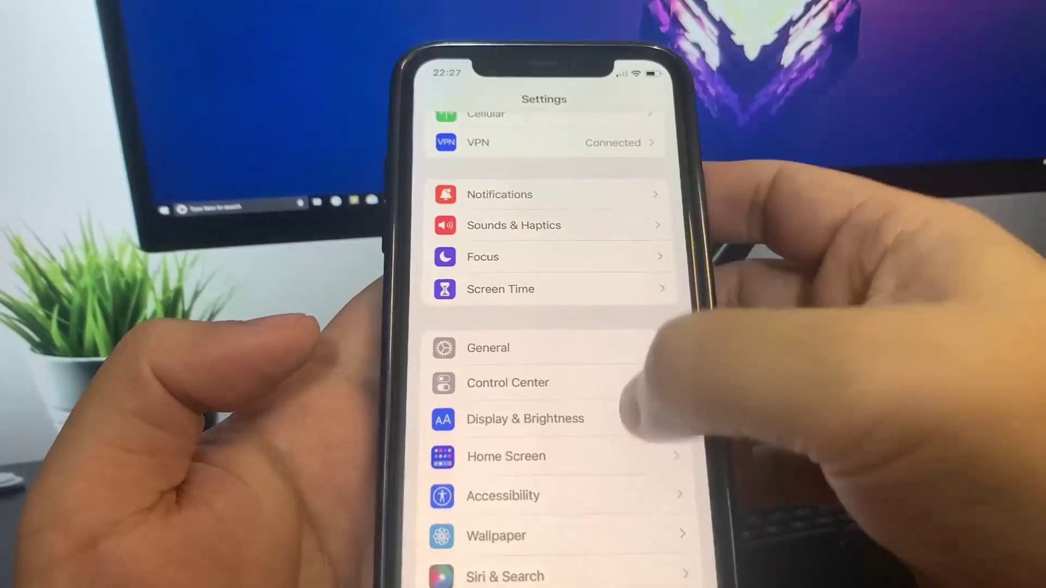
pyautogui.scroll(-3, 556, 327)
pyautogui.click(494, 322)
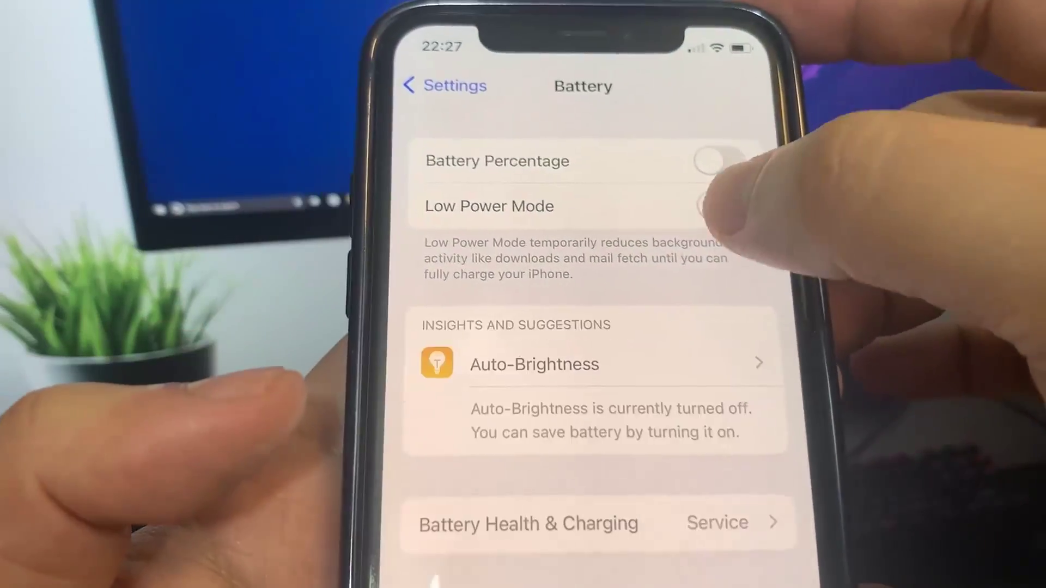
pyautogui.click(719, 207)
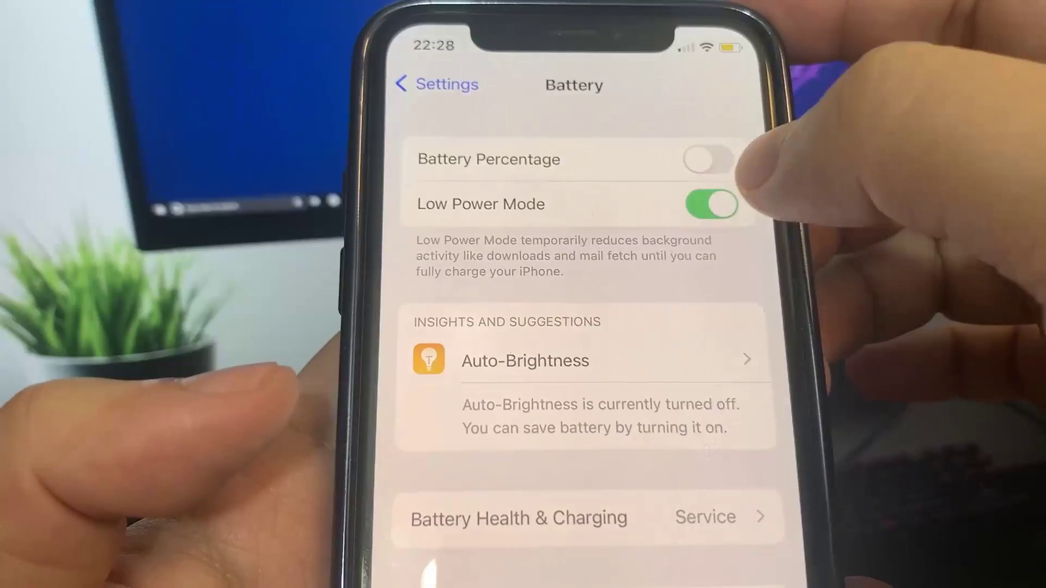
pyautogui.click(719, 206)
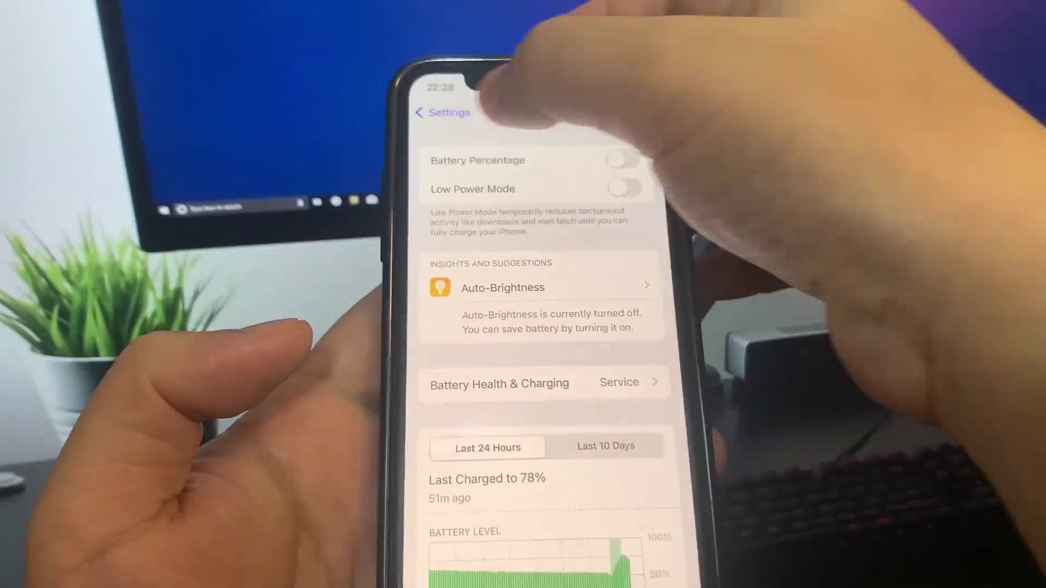
# Toggle cellular Automatic Downloads in the App Store settings
pyautogui.click(448, 87)
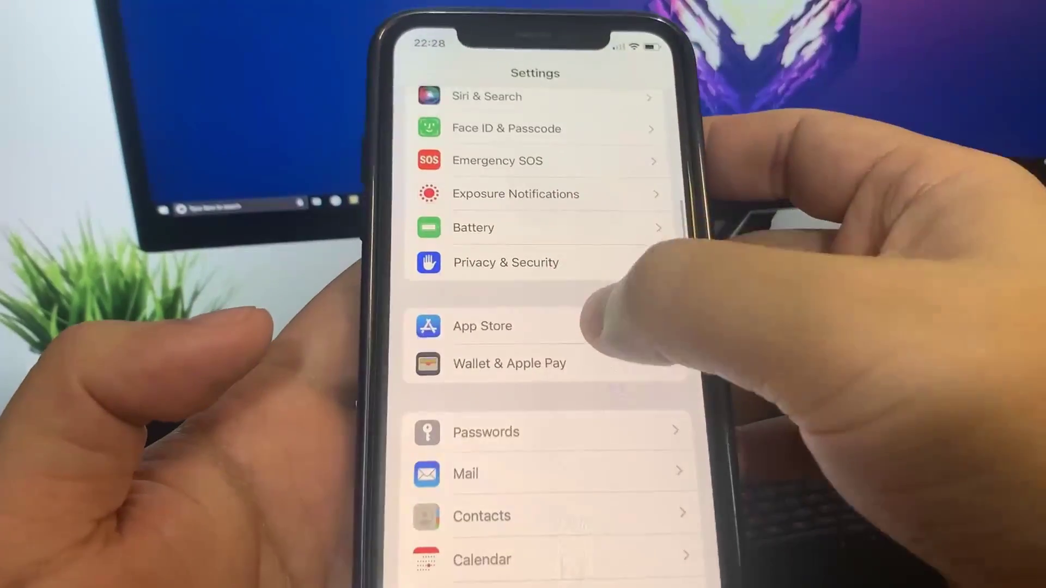
pyautogui.click(490, 326)
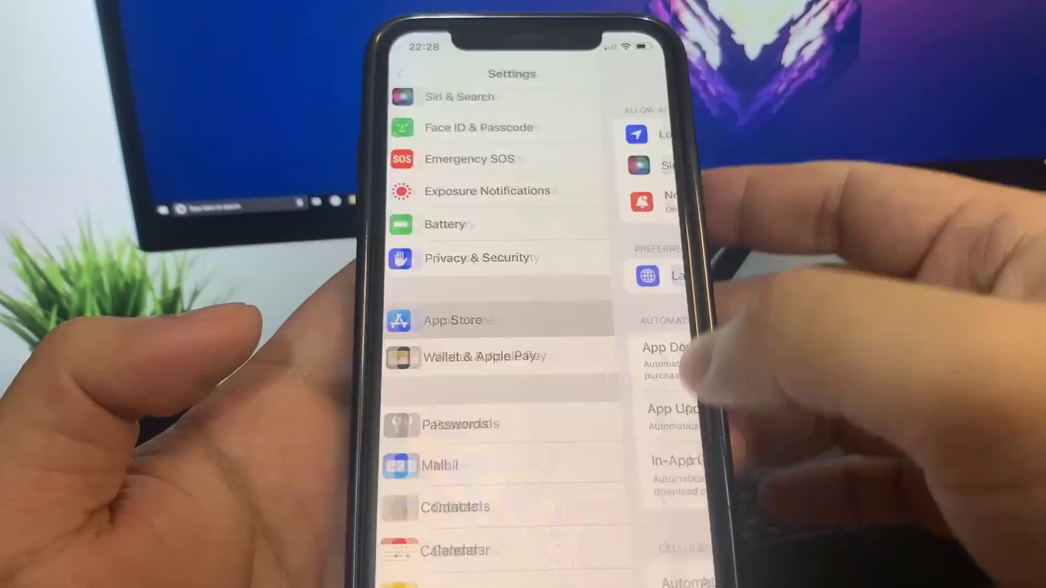
pyautogui.scroll(-5, 539, 327)
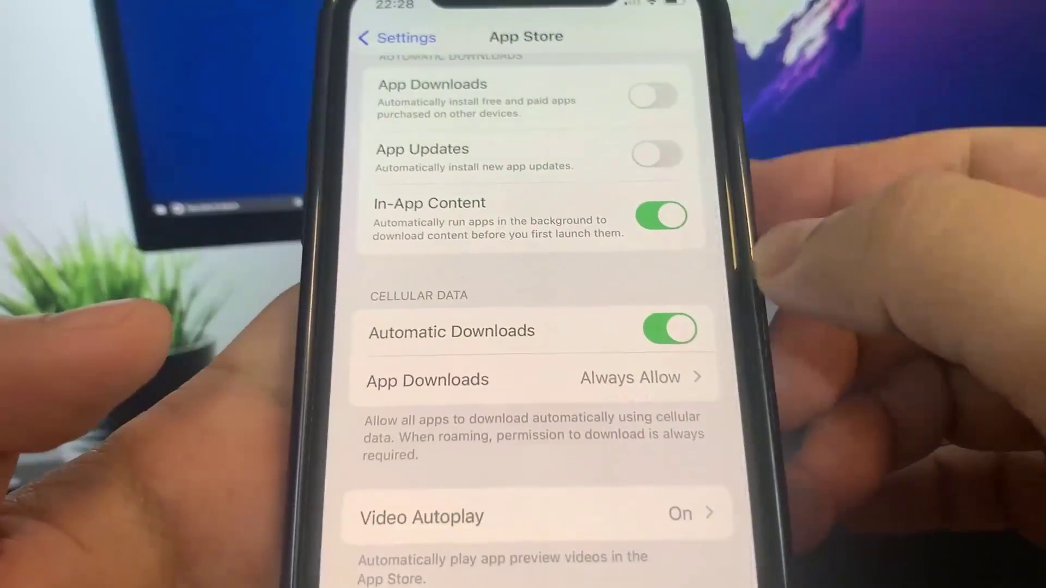
pyautogui.click(679, 332)
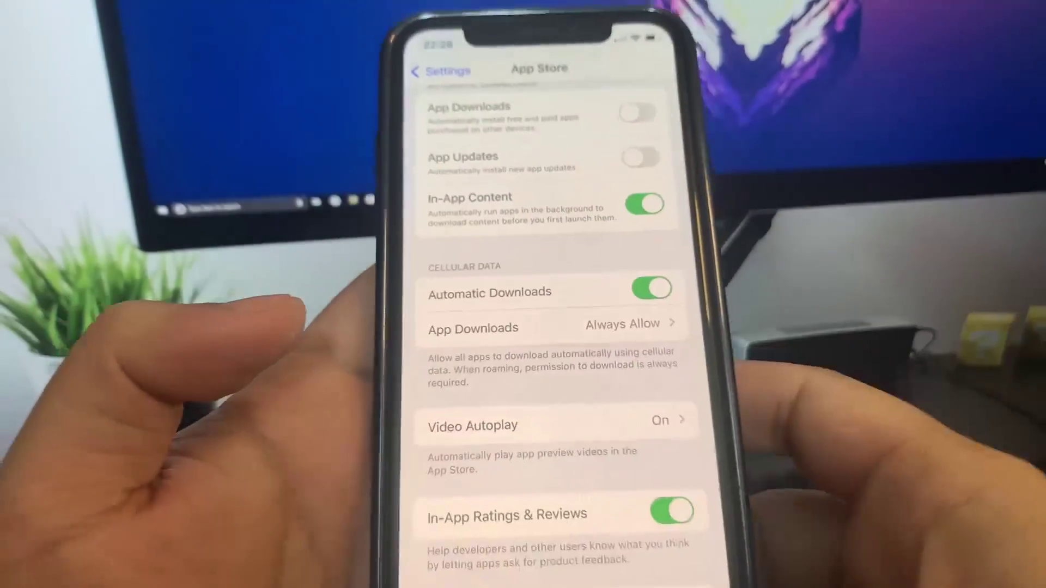
# Leave Settings for Safari and start editing the address bar for jailbreaktoday.com
pyautogui.moveTo(524, 581); pyautogui.dragTo(523, 344)
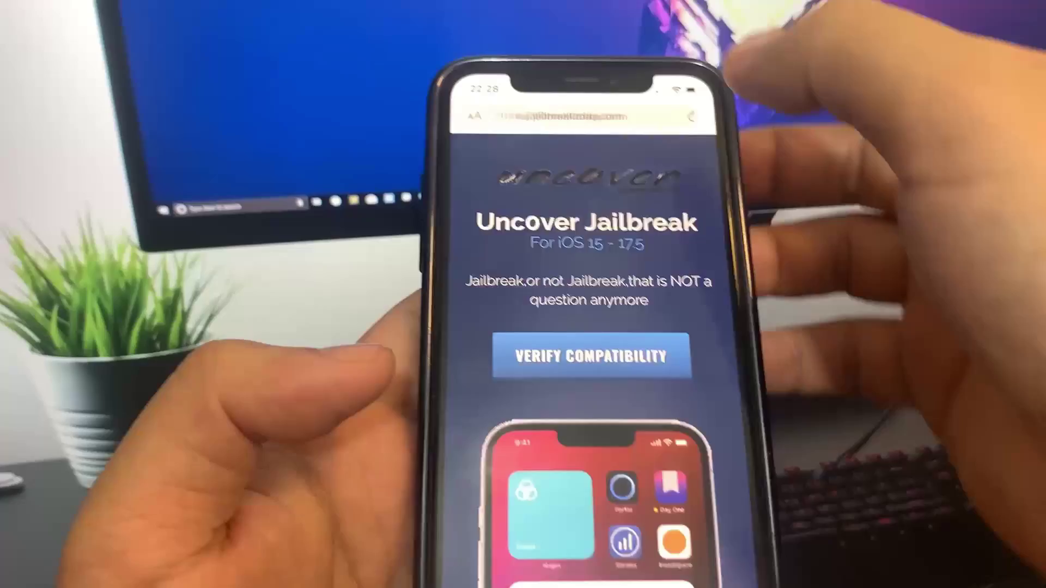
pyautogui.click(564, 115)
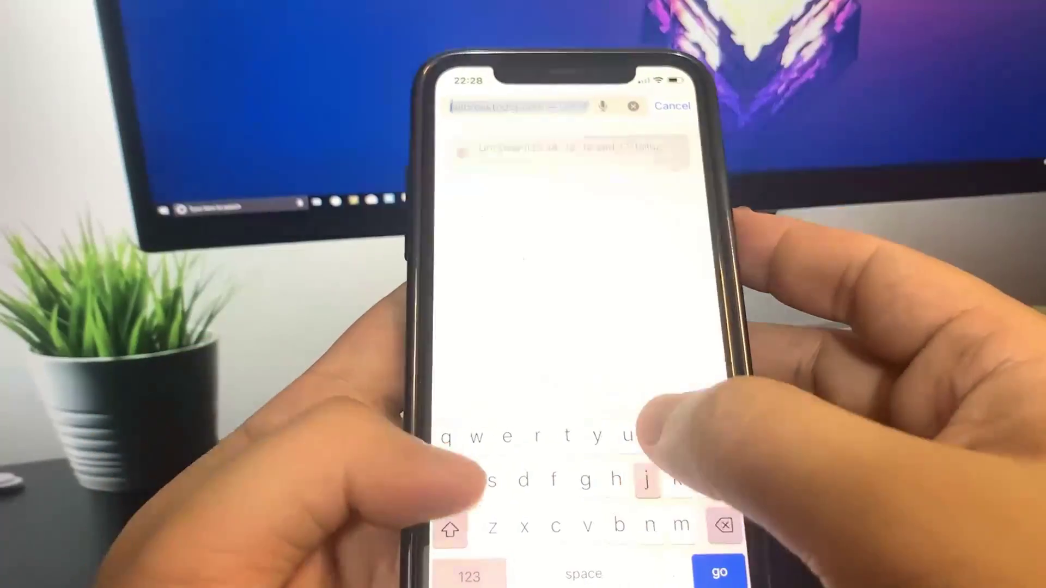
pyautogui.write('jailb')
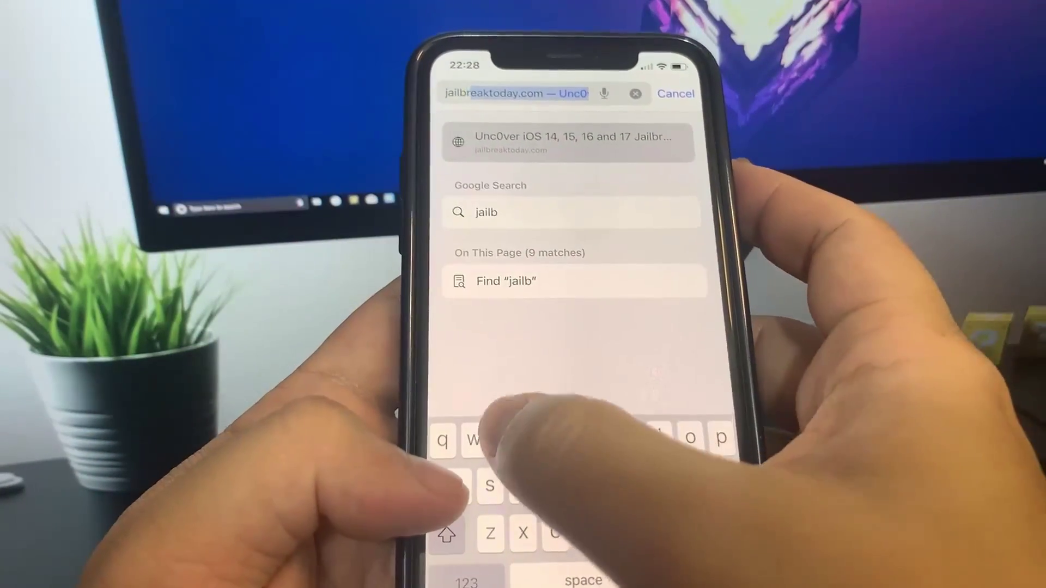
pyautogui.write('reakt')
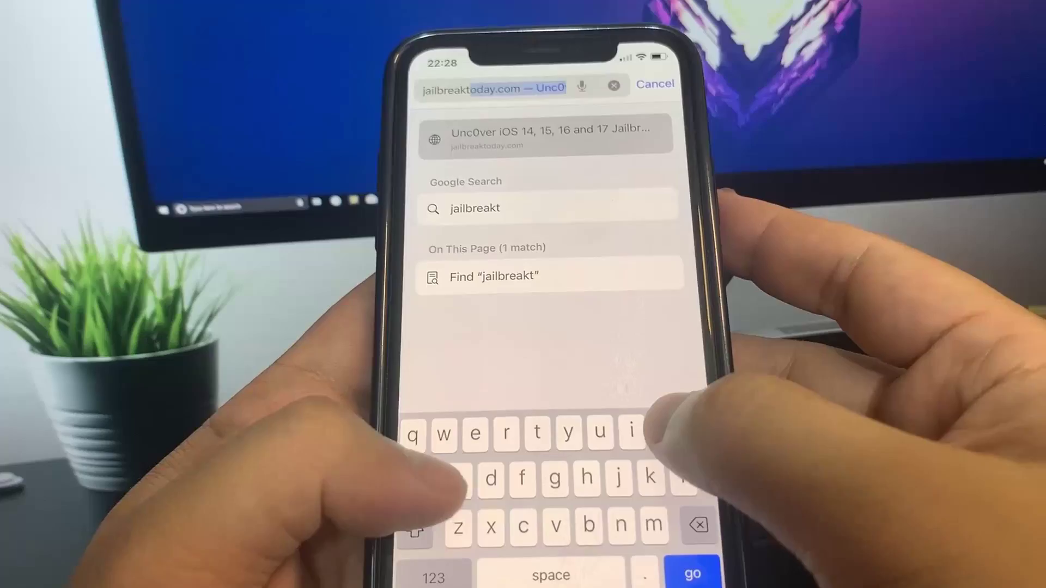
pyautogui.write('oday')
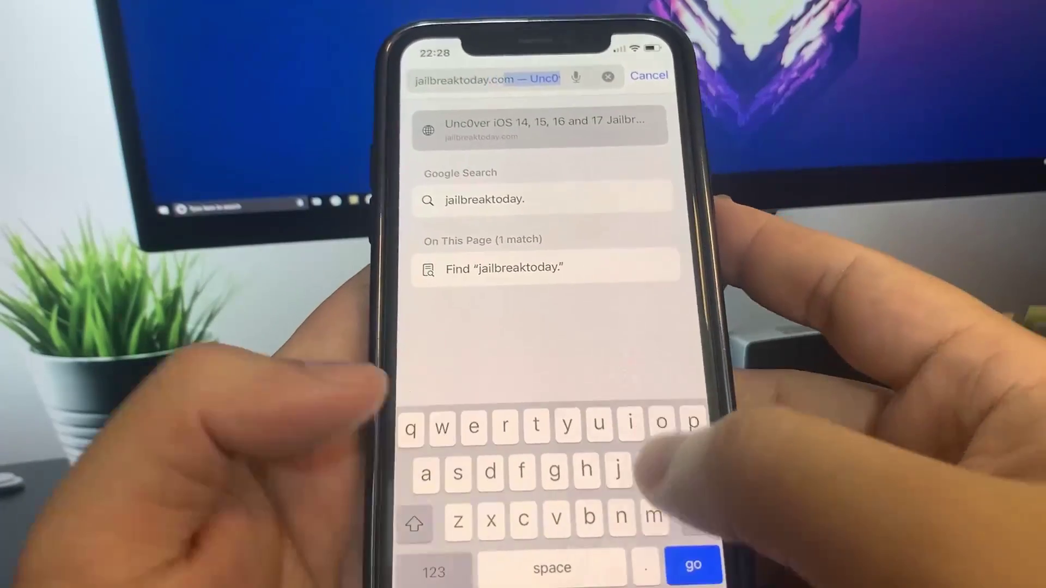
pyautogui.write('.com')
# Load jailbreaktoday.com so Cydia installs onto the home screen
pyautogui.press('Return')
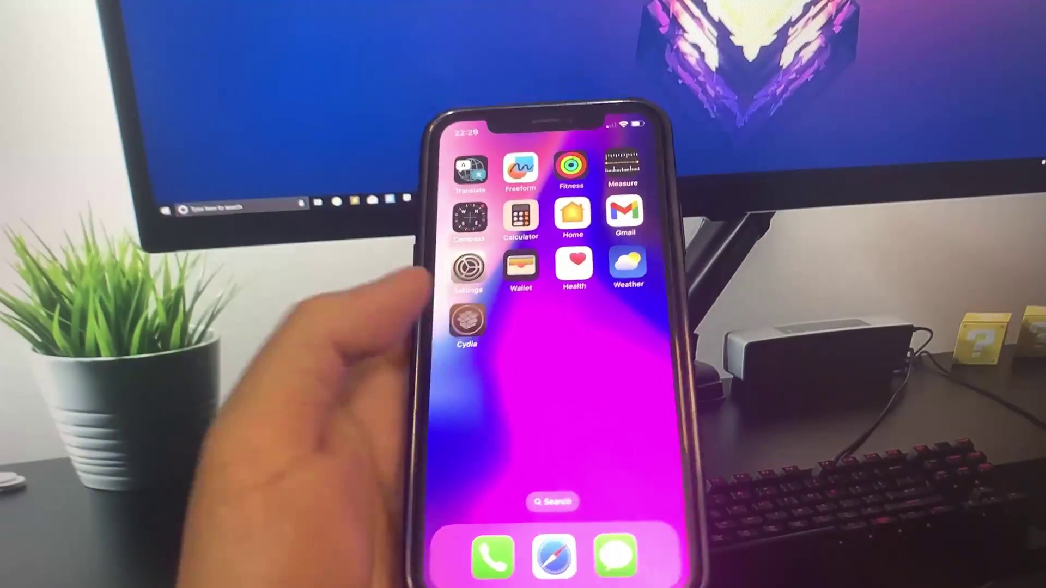
# Launch Cydia from the home screen to its welcome page
pyautogui.click(481, 304)
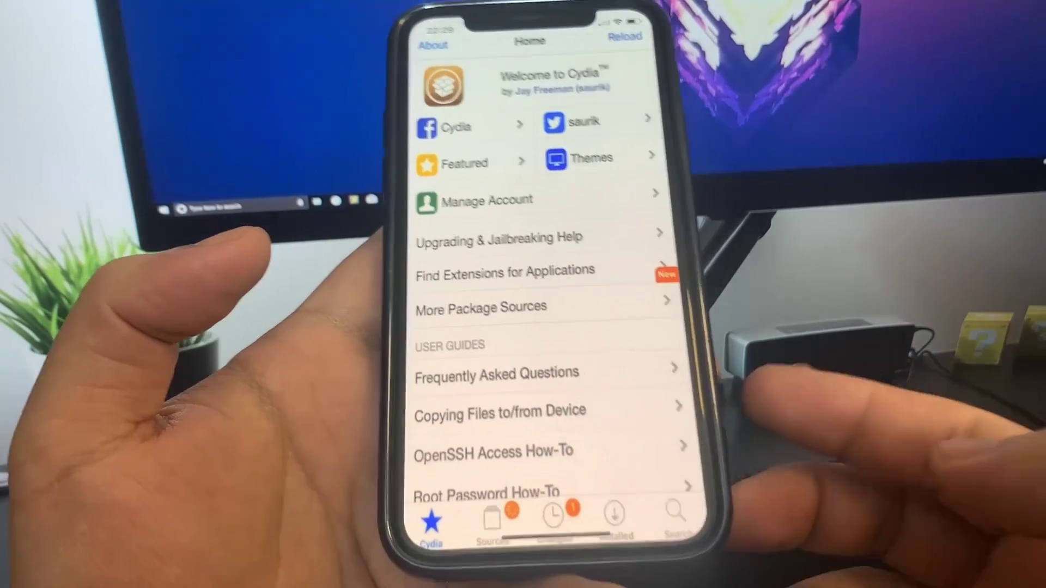
# Search Cydia for 'Lotus' and open the Lotus theme's details page
pyautogui.click(677, 515)
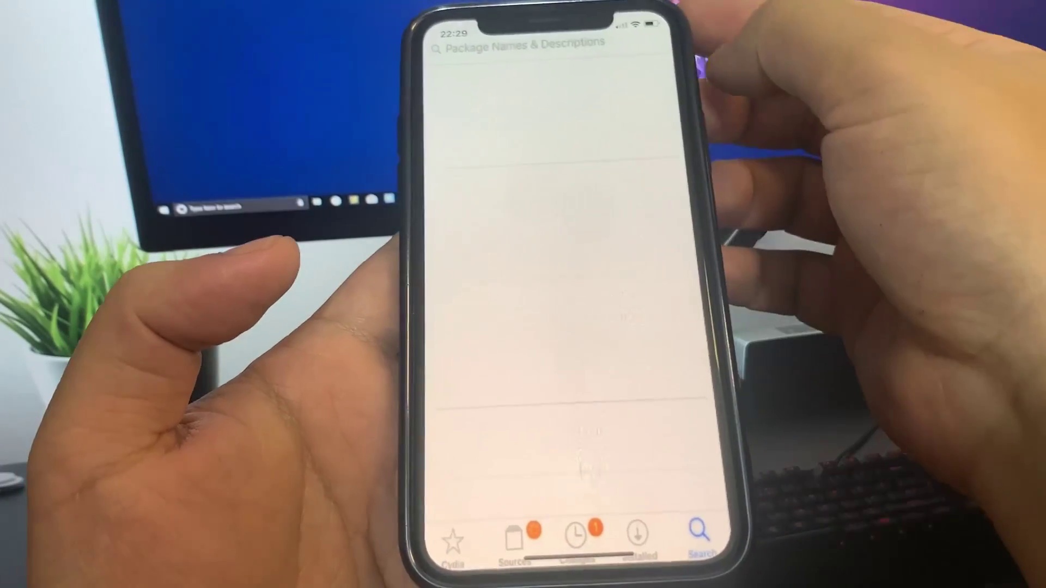
pyautogui.click(600, 48)
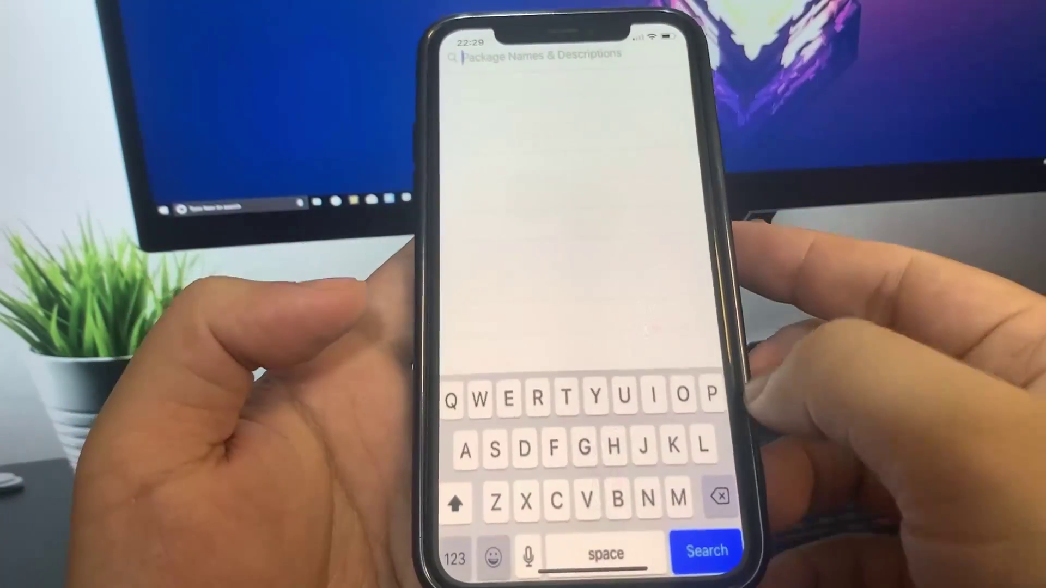
pyautogui.write('L')
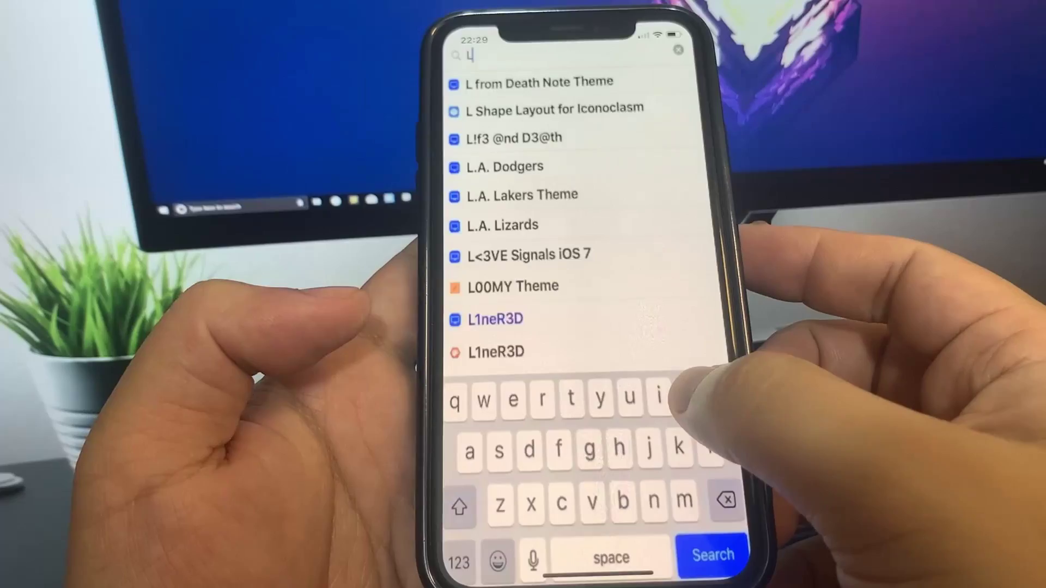
pyautogui.write('otus')
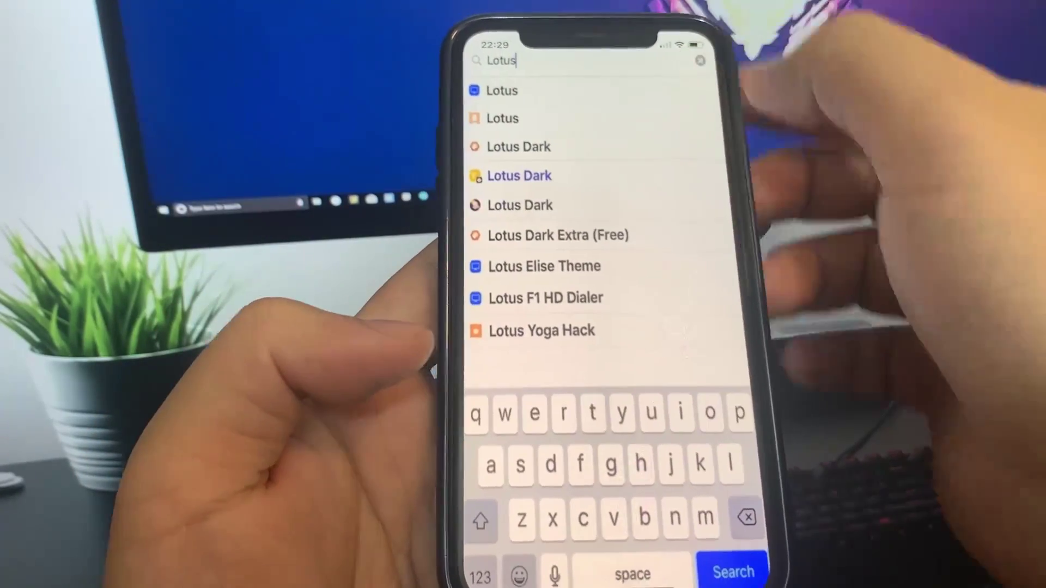
pyautogui.click(511, 91)
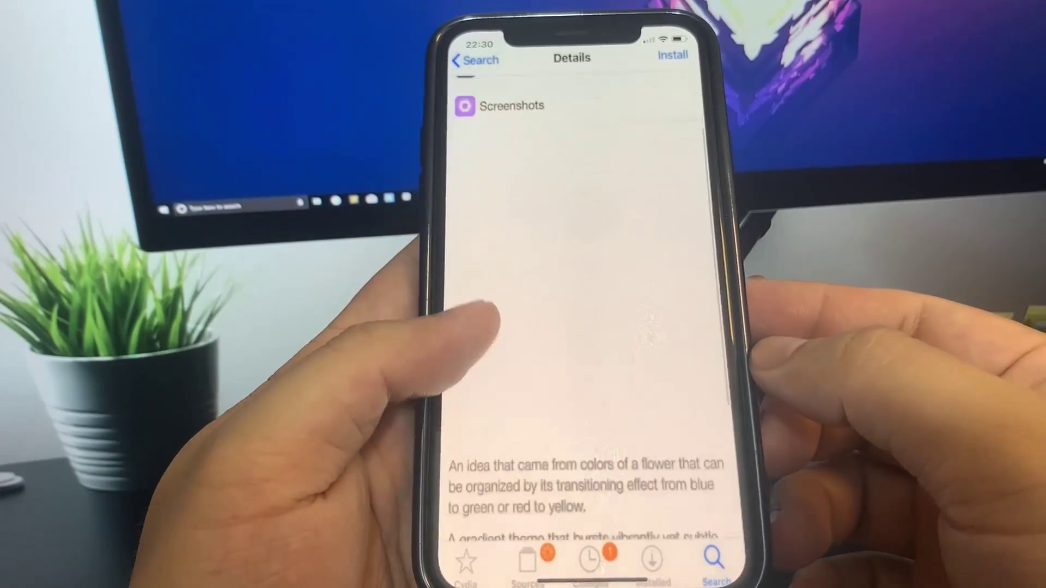
pyautogui.scroll(-3, 572, 327)
pyautogui.scroll(2, 573, 327)
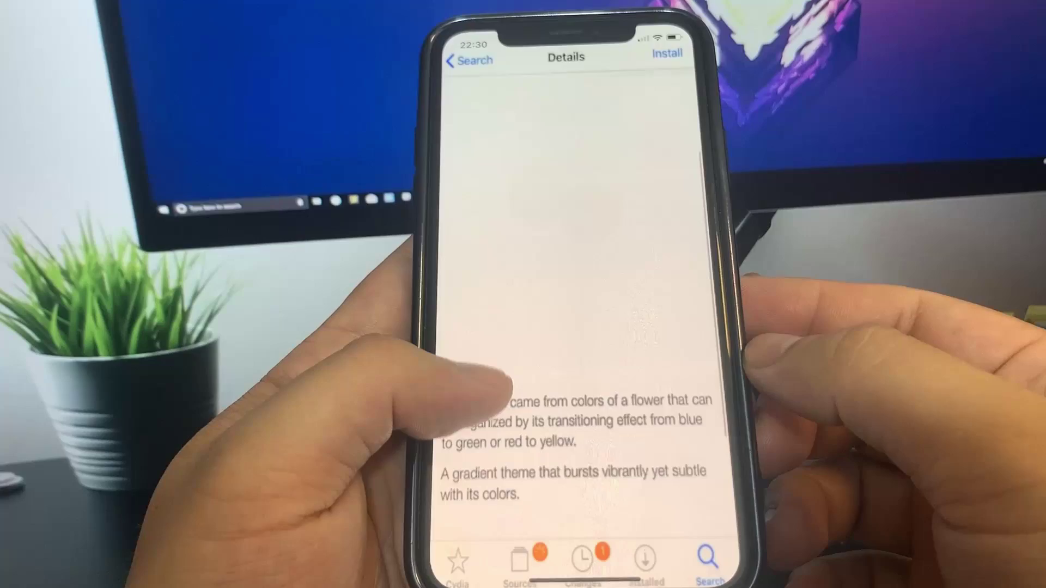
pyautogui.scroll(2, 573, 326)
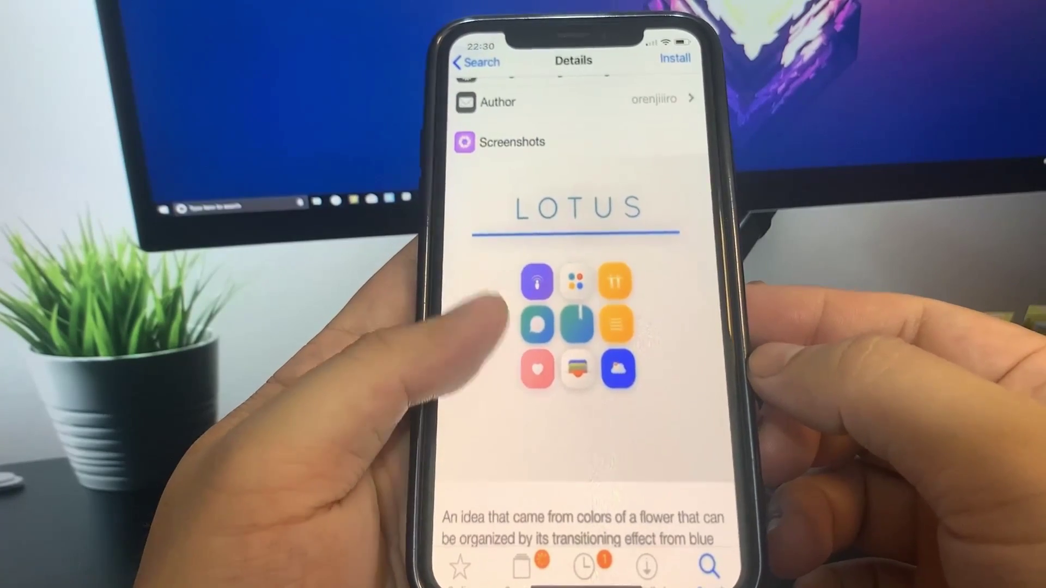
pyautogui.scroll(-5, 572, 327)
pyautogui.scroll(5, 572, 327)
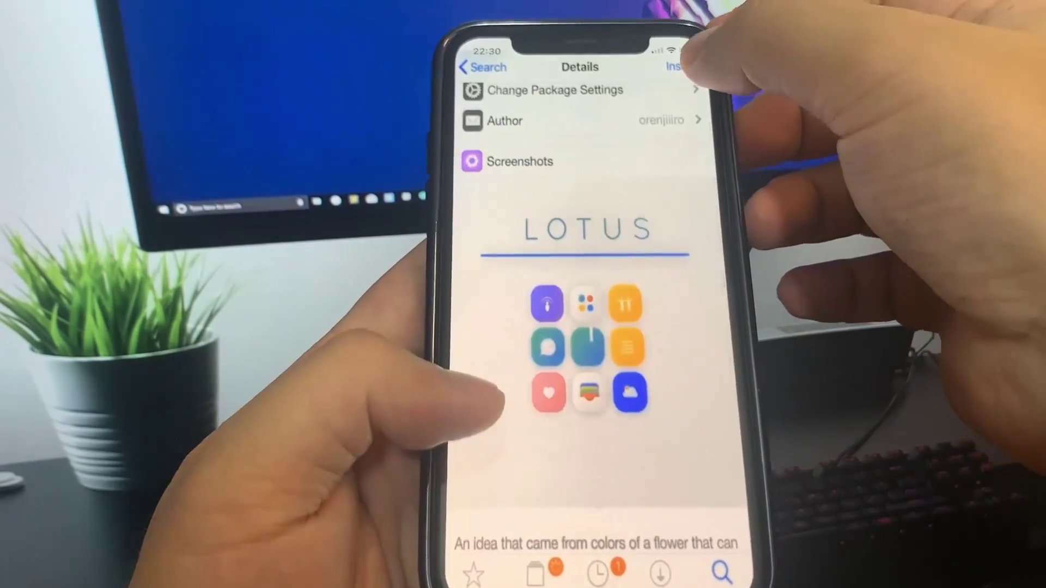
# Install and confirm the Lotus theme's 6.5 MB download
pyautogui.click(677, 67)
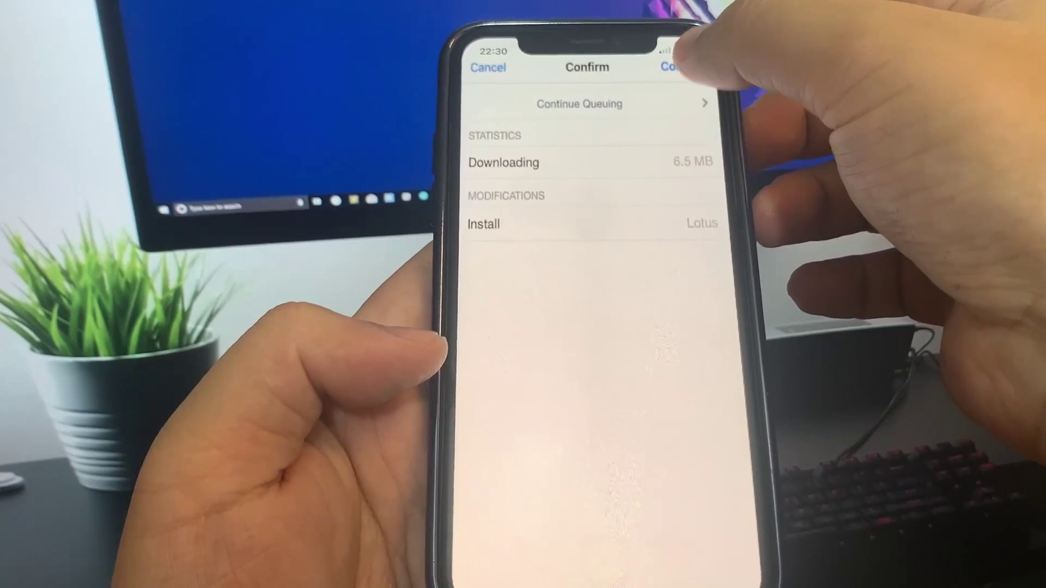
pyautogui.click(676, 67)
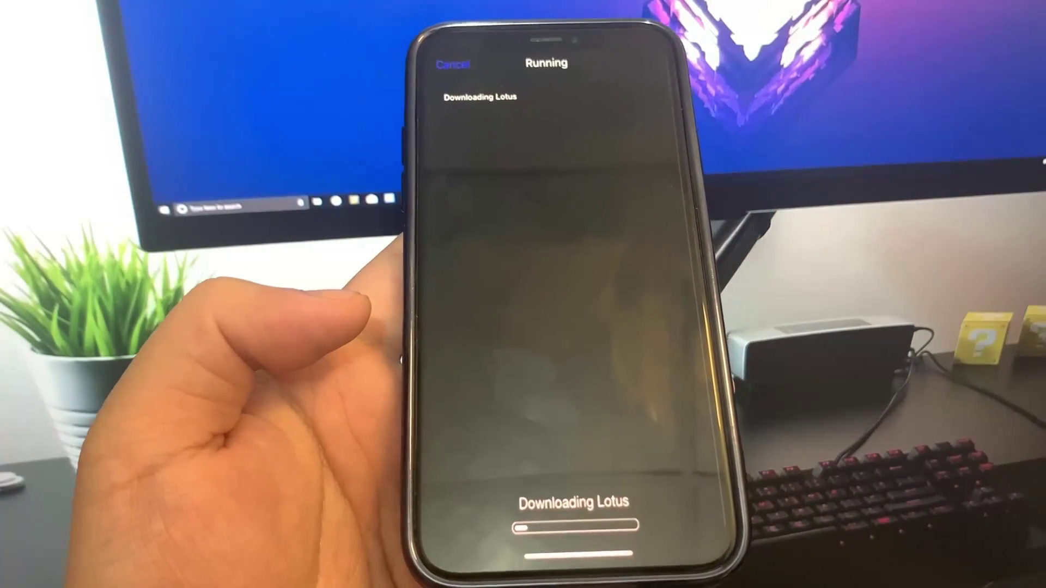